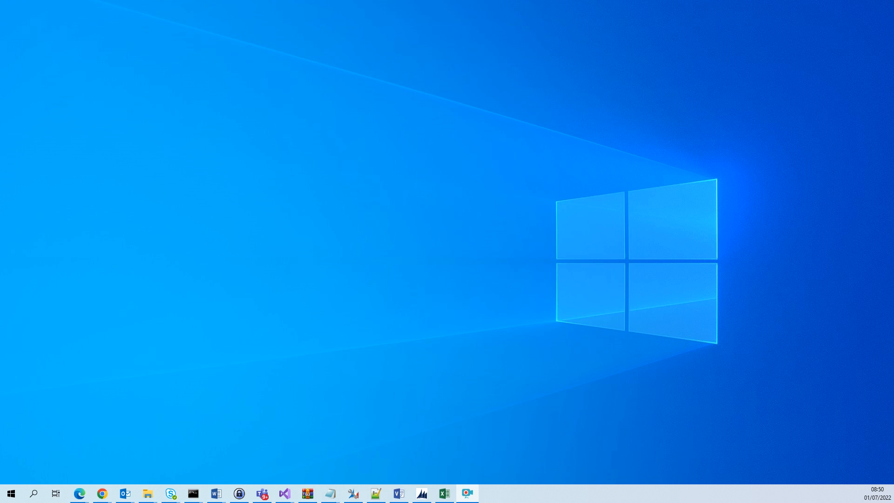
Switch to the browser window showing the Azure DevOps pipeline runs
{"action": "mouse_move", "coordinate": [118, 491]}
{"action": "mouse_move", "coordinate": [76, 496]}
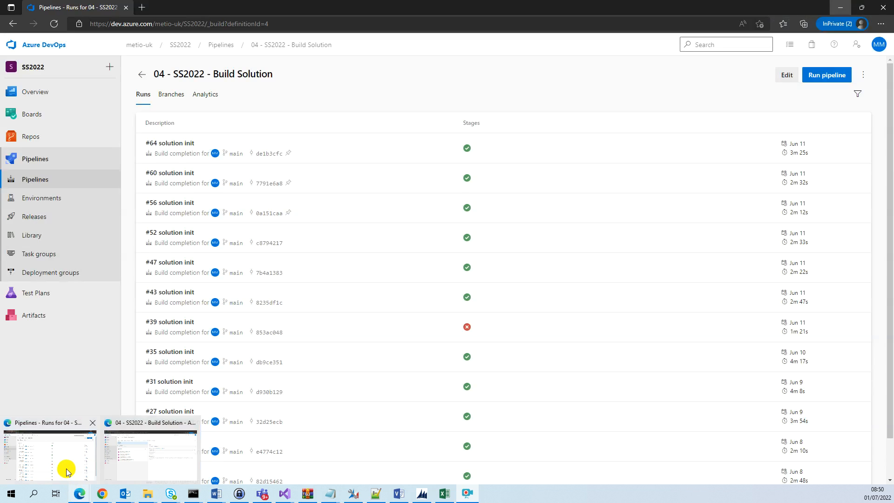
{"action": "left_click", "coordinate": [66, 469]}
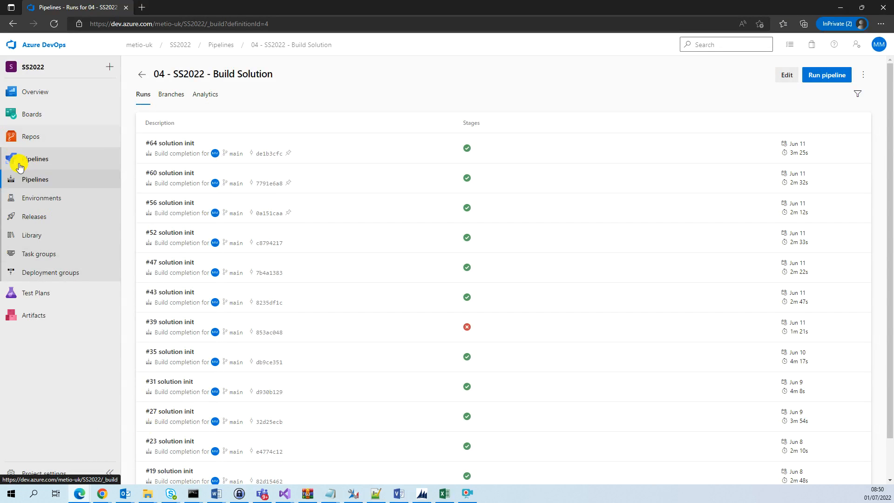
Start a new pipeline from the Pipelines list using the classic editor without YAML
{"action": "left_click", "coordinate": [26, 181]}
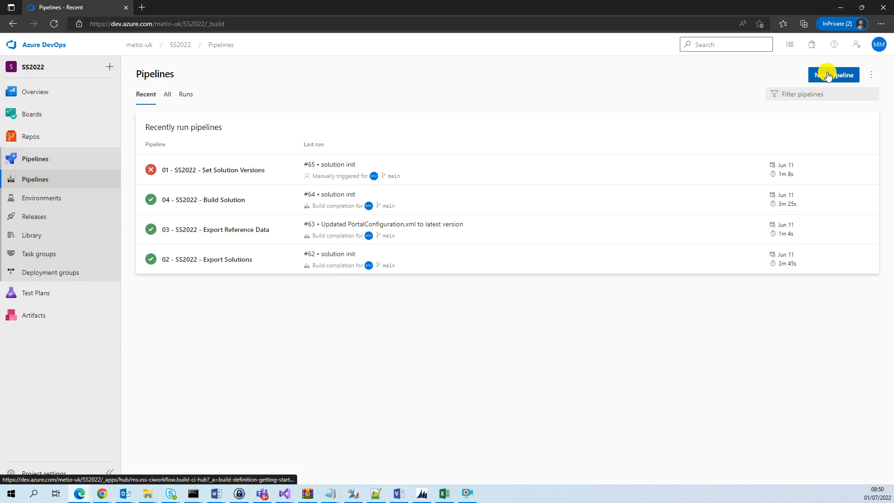
{"action": "left_click", "coordinate": [833, 78]}
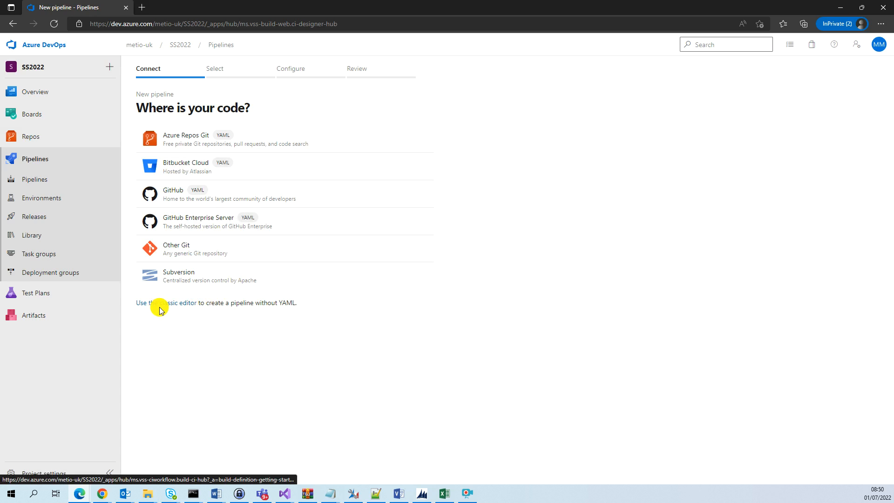
{"action": "left_click", "coordinate": [175, 305]}
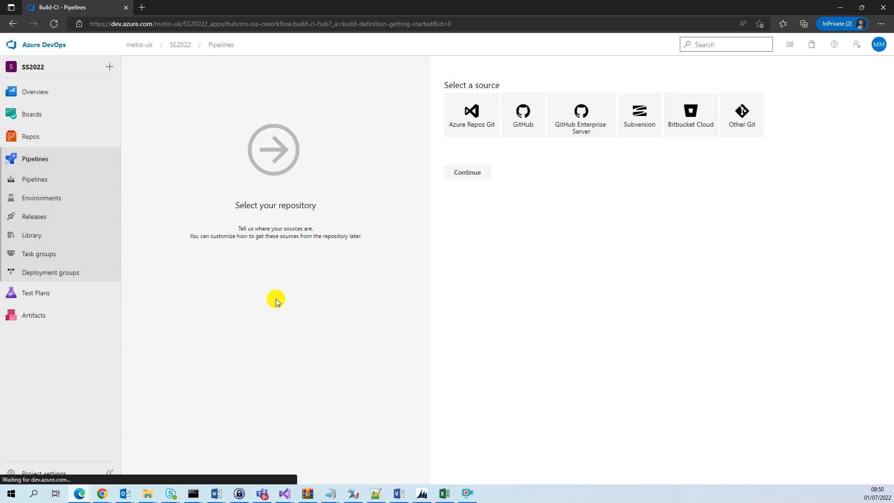
Choose Azure Repos Git with the PP_Solutions repository on main, continue, and start from an empty job
{"action": "left_click", "coordinate": [472, 115]}
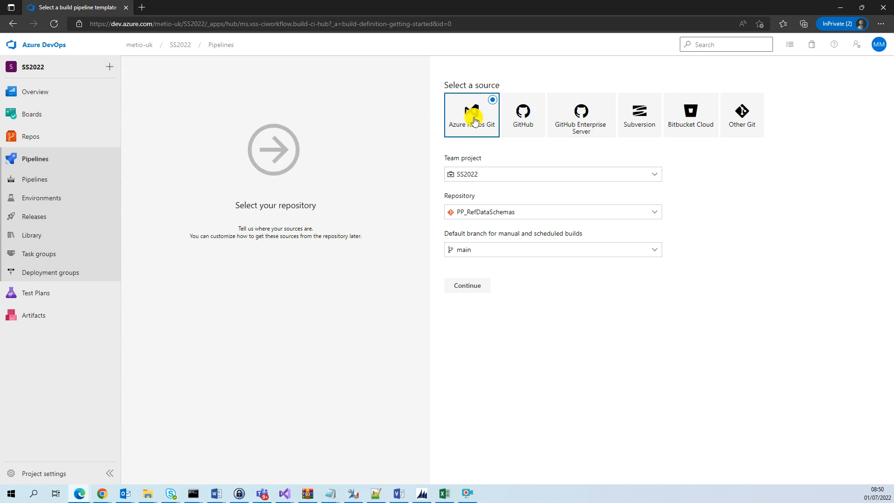
{"action": "left_click", "coordinate": [530, 215]}
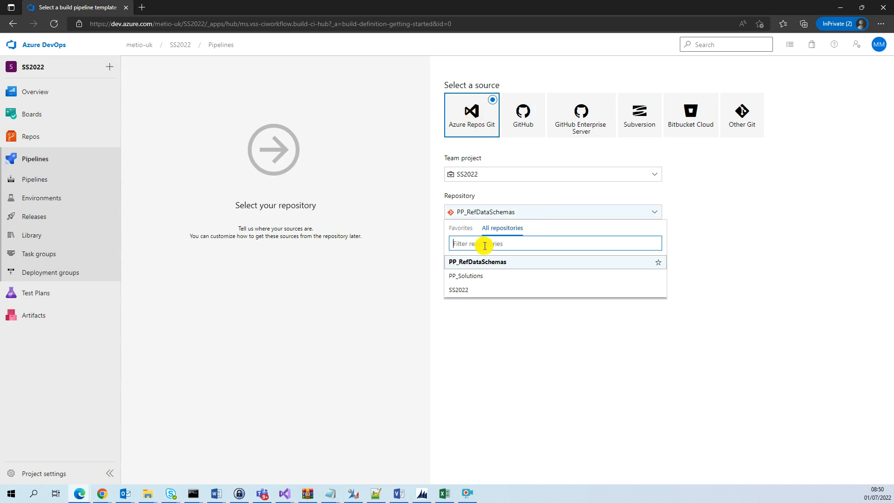
{"action": "left_click", "coordinate": [477, 277]}
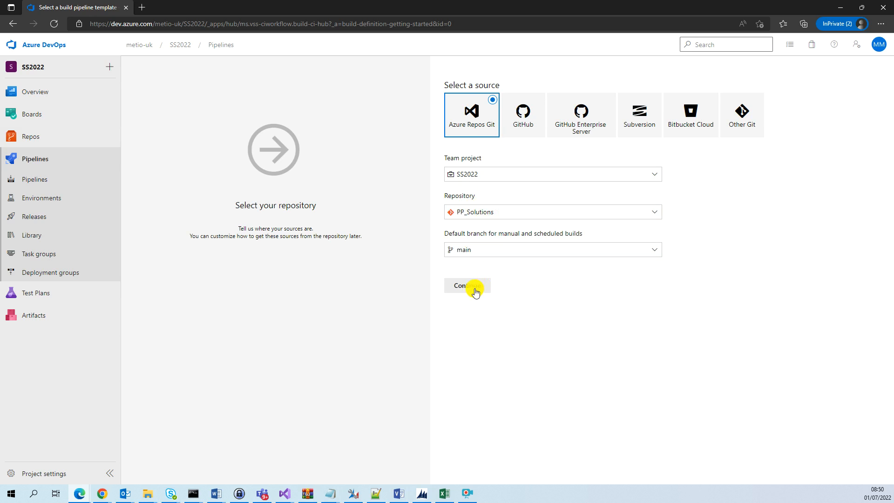
{"action": "left_click", "coordinate": [475, 292]}
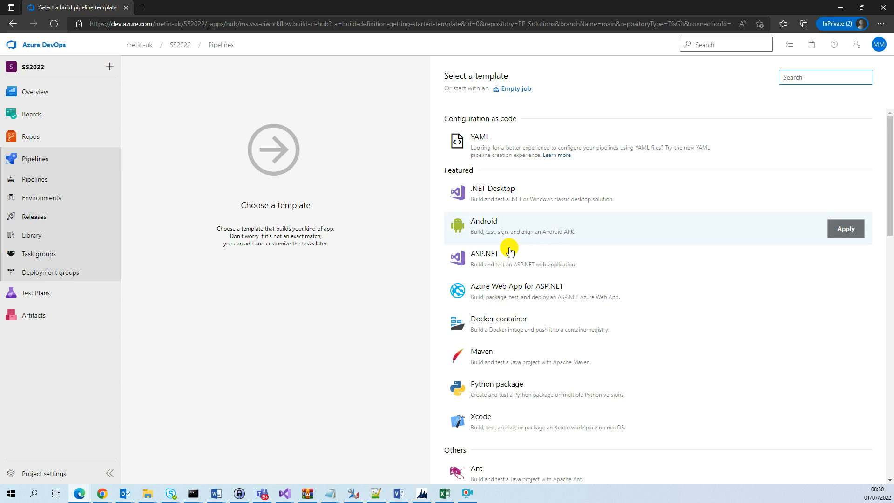
{"action": "left_click", "coordinate": [511, 89]}
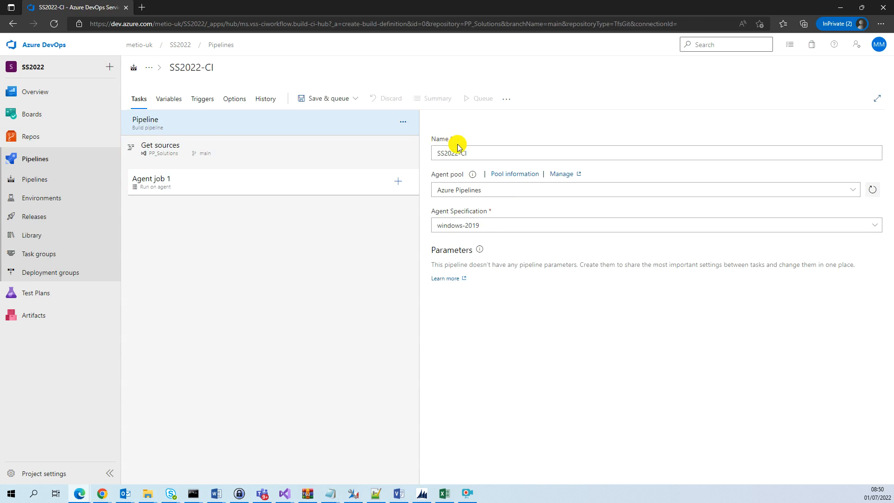
Rename the pipeline to "04 - Build Solution From Source Control"
{"action": "left_click_drag", "start_coordinate": [476, 152], "coordinate": [382, 150]}
{"action": "left_click", "coordinate": [382, 148]}
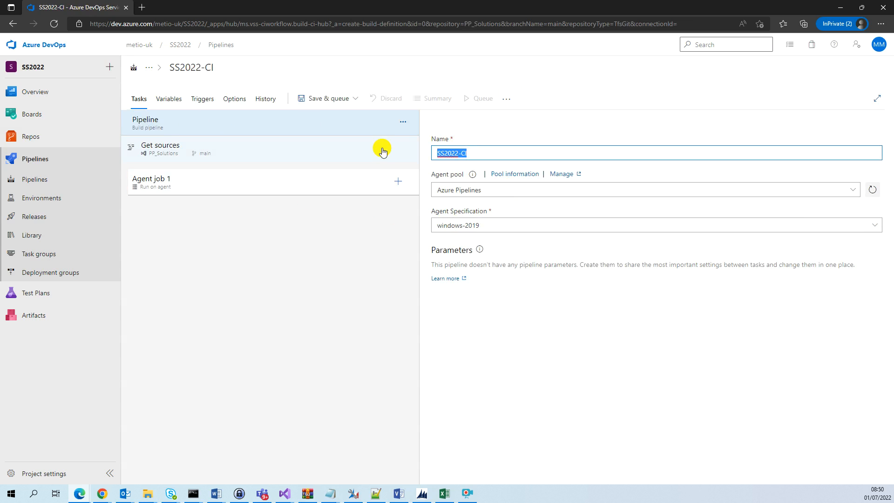
{"action": "type", "text": "04"}
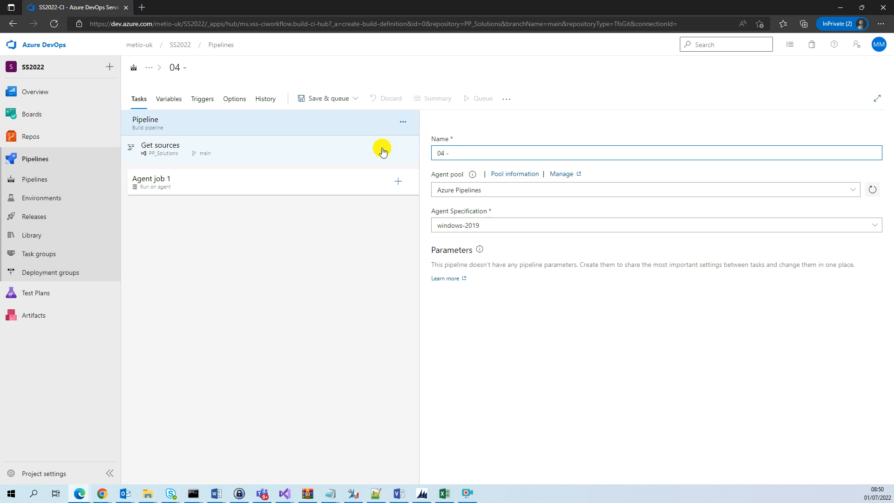
{"action": "type", "text": " - Build Solution F"}
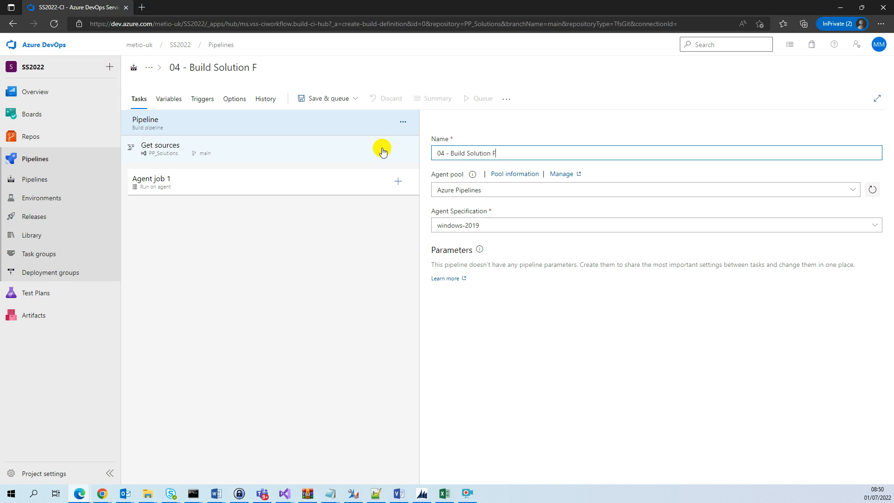
{"action": "type", "text": "rom Source Control"}
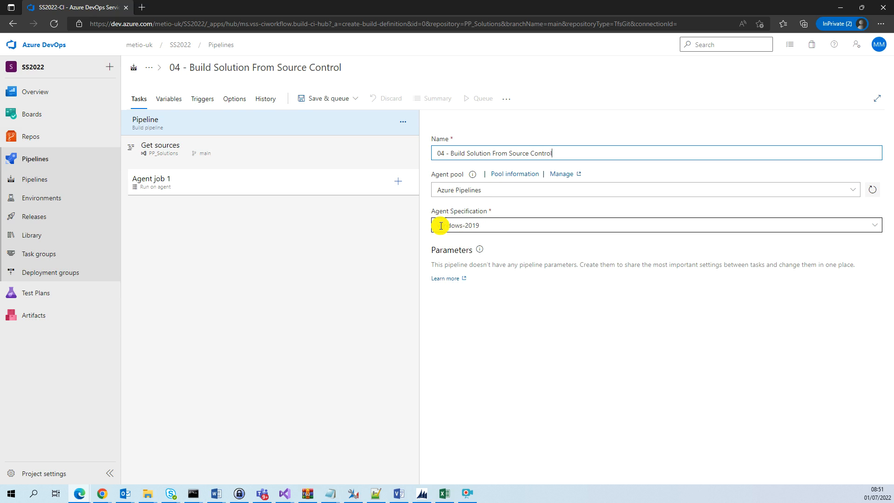
Set the agent specification to windows-latest
{"action": "left_click", "coordinate": [876, 225]}
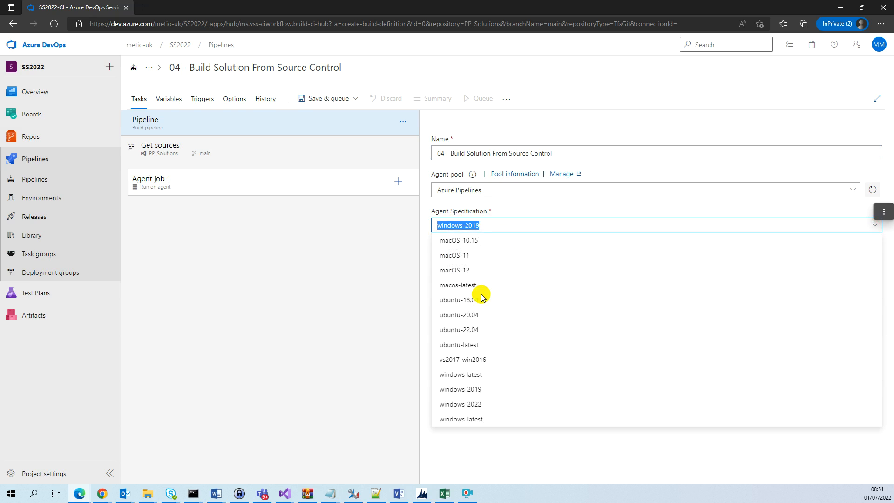
{"action": "left_click", "coordinate": [486, 419]}
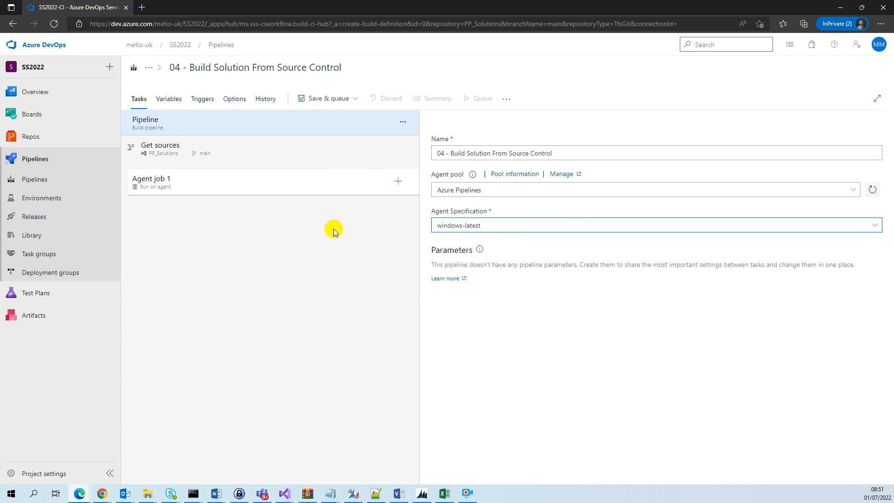
Add the Power Platform Tool Installer task to Agent job 1
{"action": "left_click", "coordinate": [277, 185]}
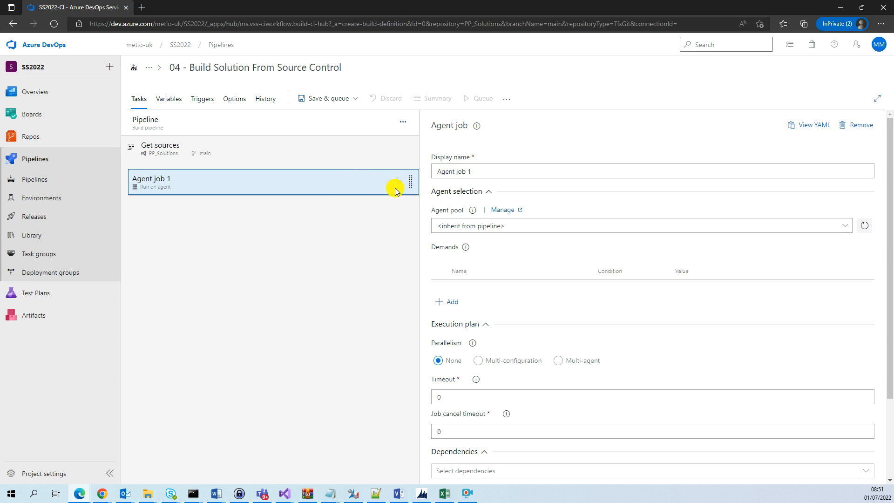
{"action": "left_click", "coordinate": [489, 171]}
{"action": "key", "text": "BackSpace"}
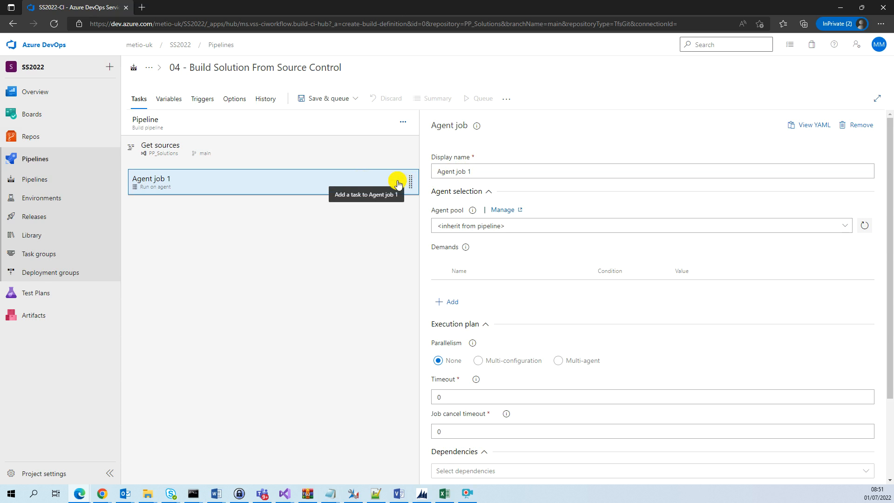
{"action": "left_click", "coordinate": [398, 181]}
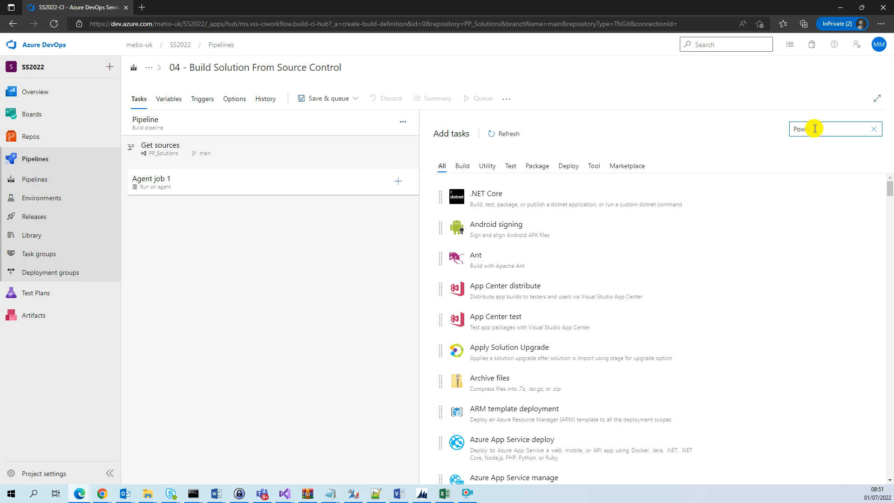
{"action": "type", "text": "Power Platform Tool"}
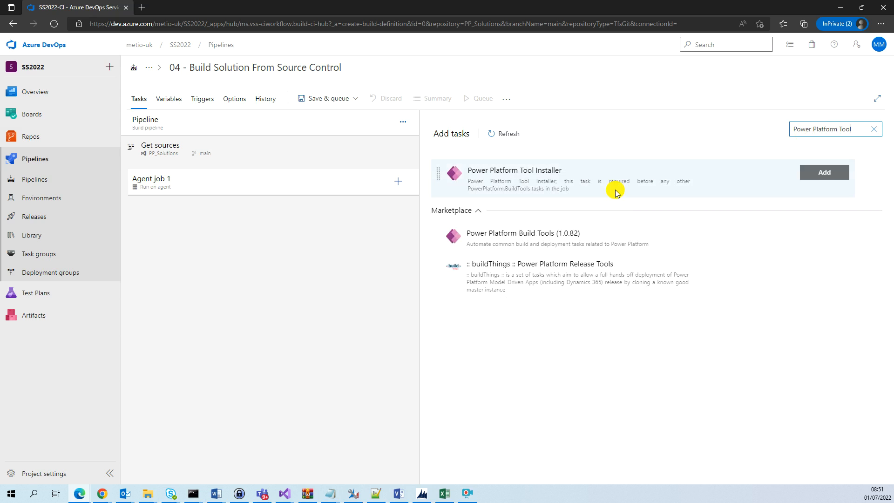
{"action": "left_click", "coordinate": [610, 187]}
{"action": "left_click", "coordinate": [824, 179]}
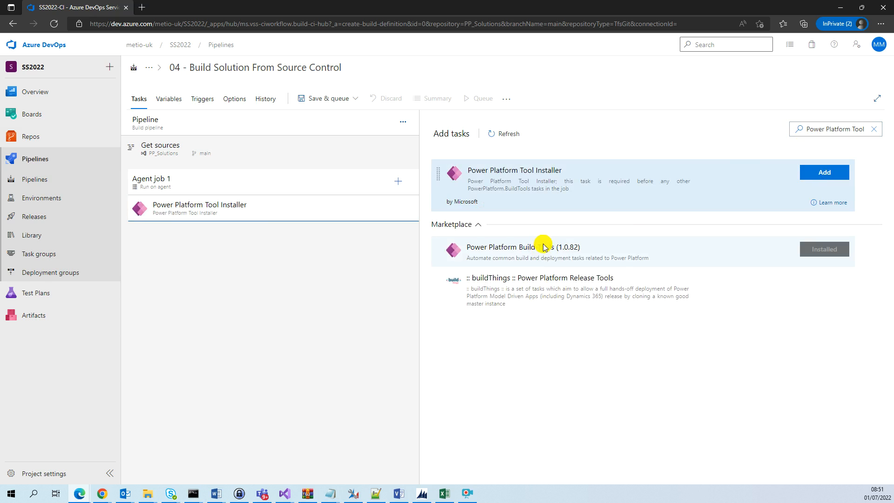
Search the task list for "Power Platform Pack" and add the Power Platform Pack Solution task
{"action": "left_click", "coordinate": [839, 129]}
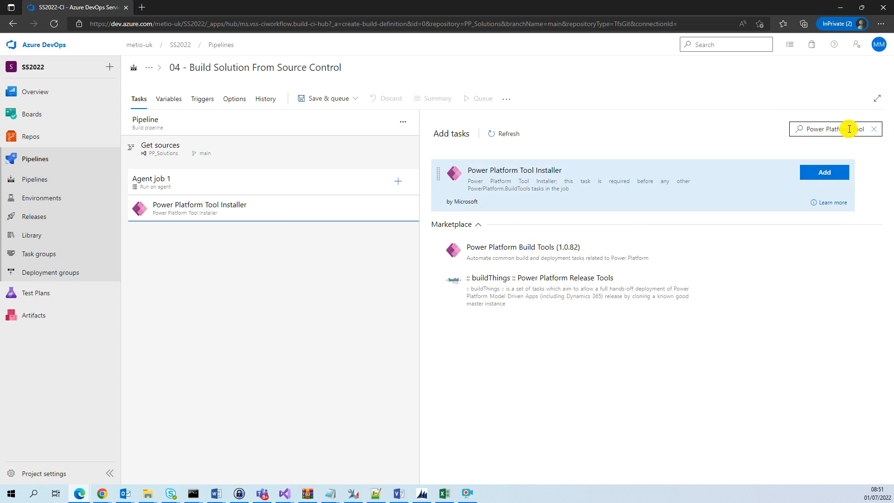
{"action": "left_click", "coordinate": [855, 127]}
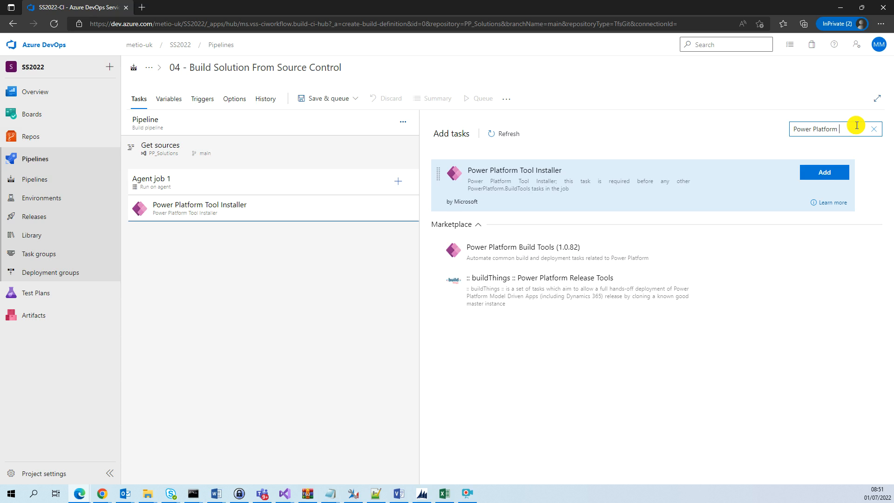
{"action": "type", "text": "Pack"}
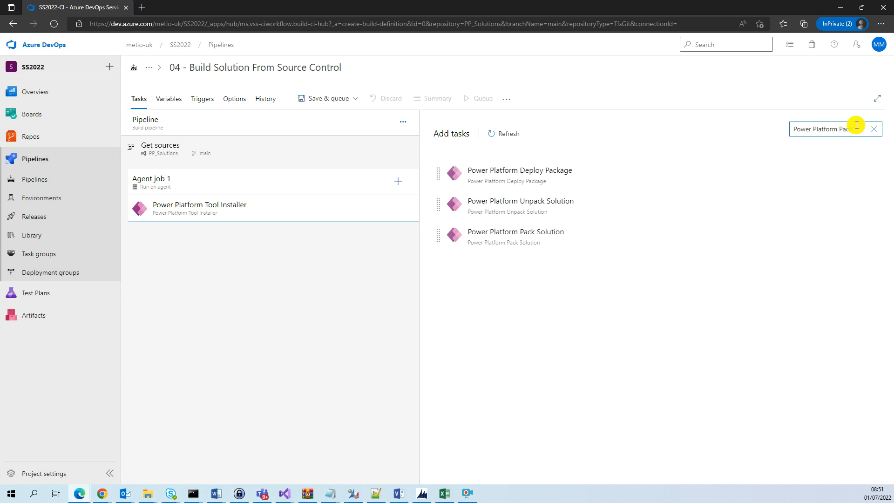
{"action": "mouse_move", "coordinate": [503, 234]}
{"action": "left_click", "coordinate": [803, 235]}
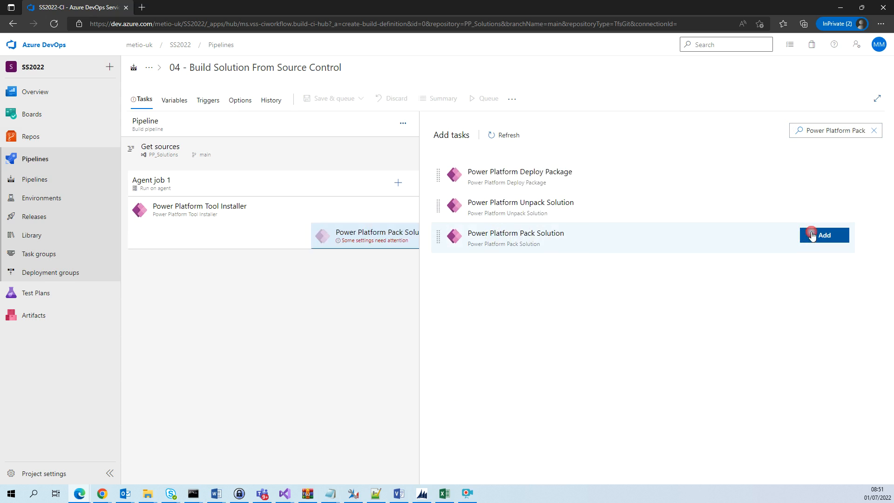
Search for "Power Platform Import" and add the Power Platform Import Solution task
{"action": "left_click", "coordinate": [848, 132]}
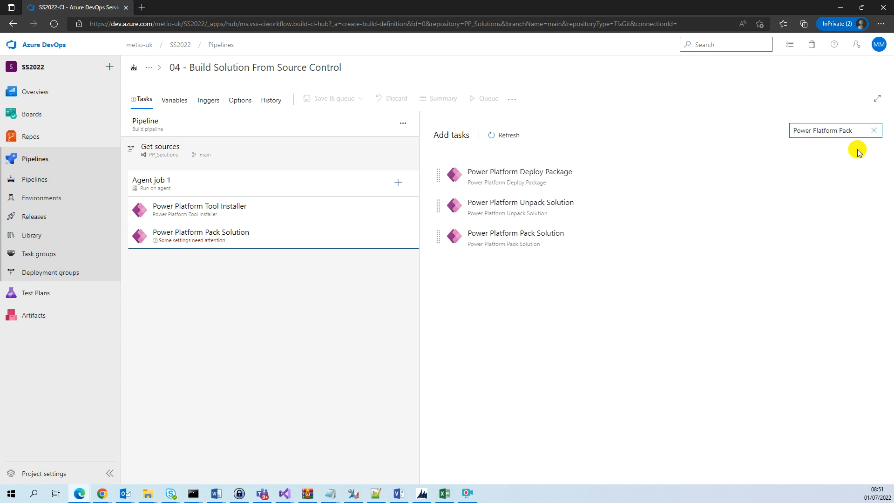
{"action": "key", "text": "BackSpace"}
{"action": "type", "text": "Imp"}
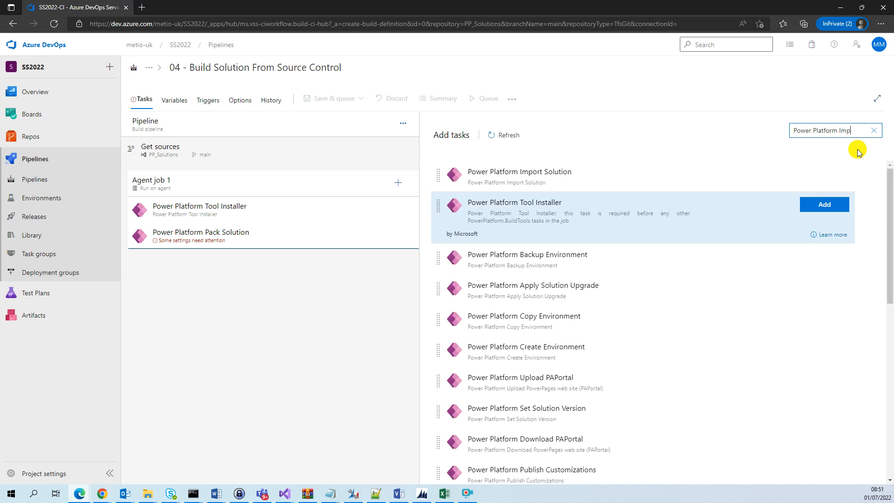
{"action": "type", "text": "ort"}
{"action": "left_click", "coordinate": [823, 175]}
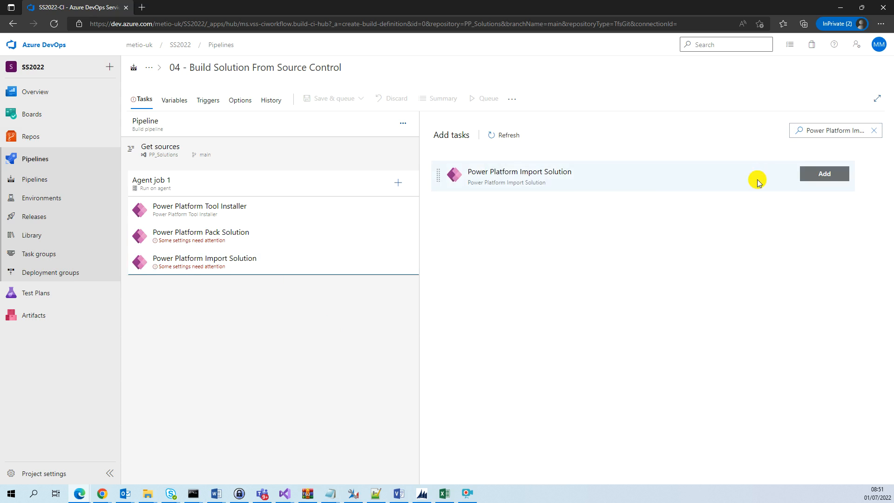
Search for "Power Platform publish" and add the Power Platform Publish Customizations task
{"action": "left_click", "coordinate": [856, 130]}
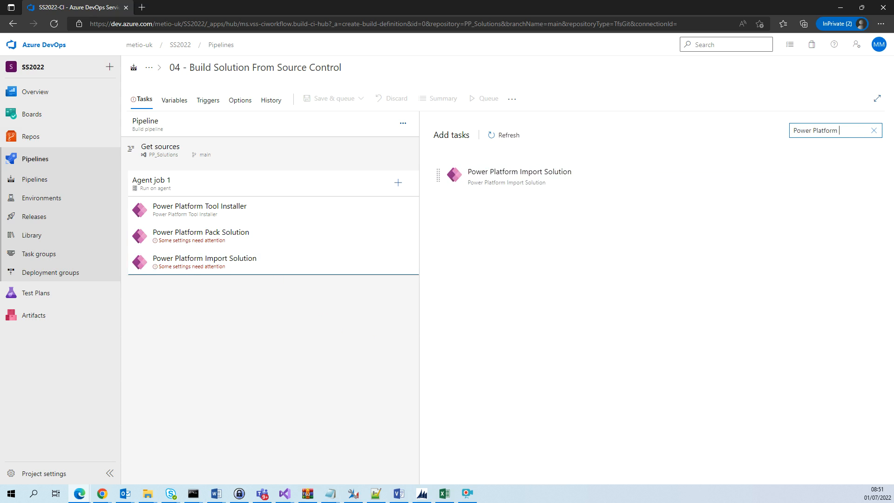
{"action": "type", "text": "publish"}
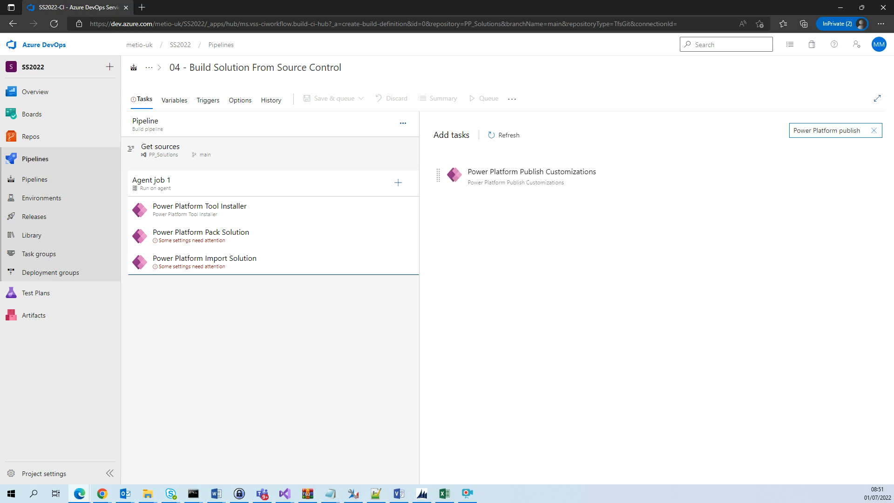
{"action": "left_click", "coordinate": [816, 174]}
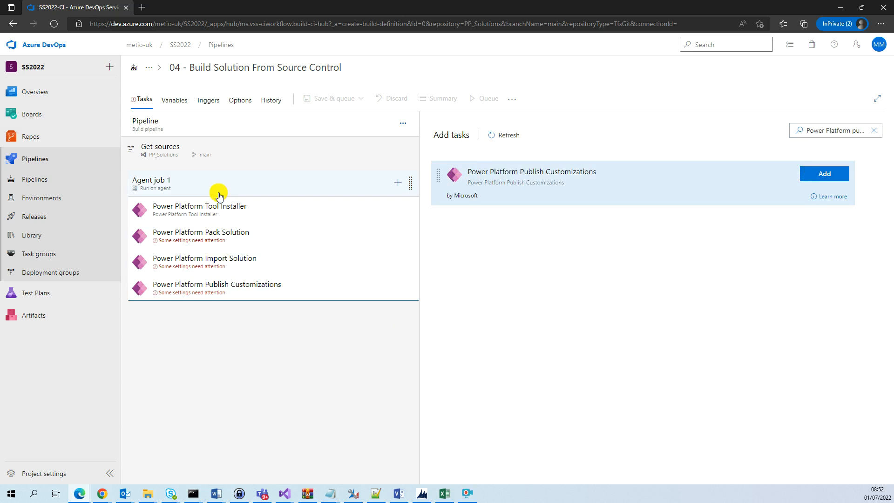
Open the Power Platform Pack Solution task and set its source folder of solution to pack to SS2022
{"action": "left_click", "coordinate": [285, 239]}
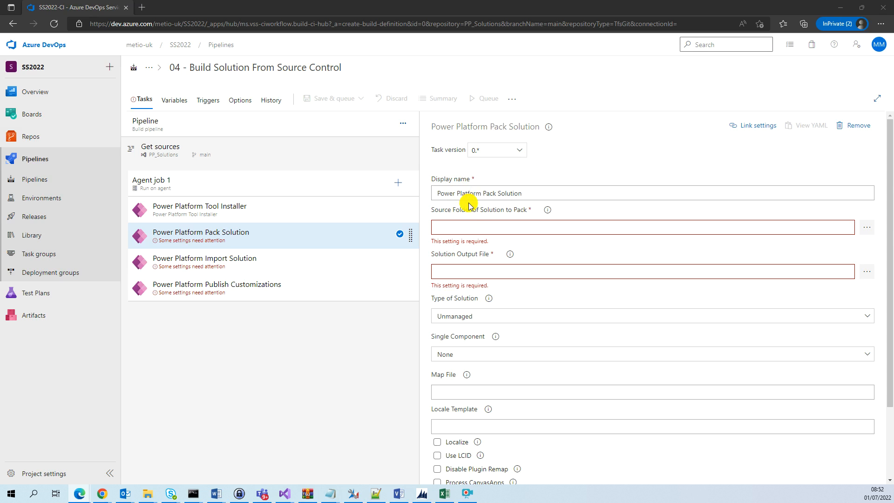
{"action": "left_click", "coordinate": [495, 226]}
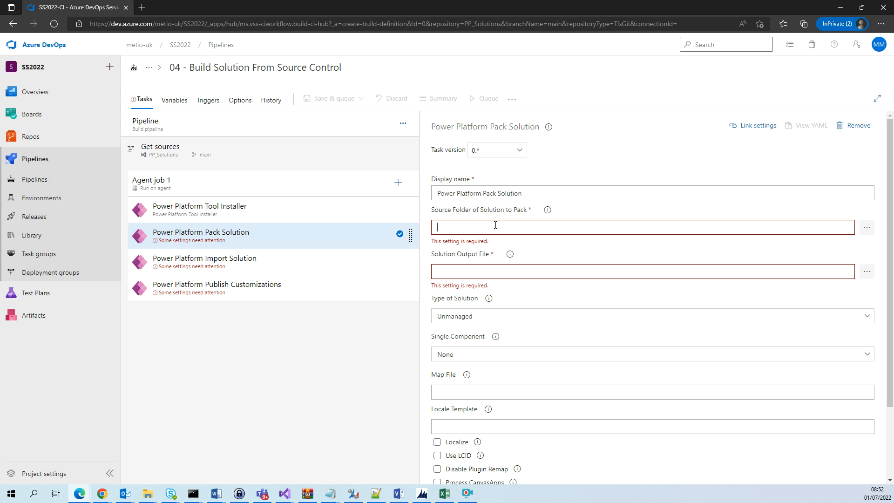
{"action": "left_click", "coordinate": [867, 228]}
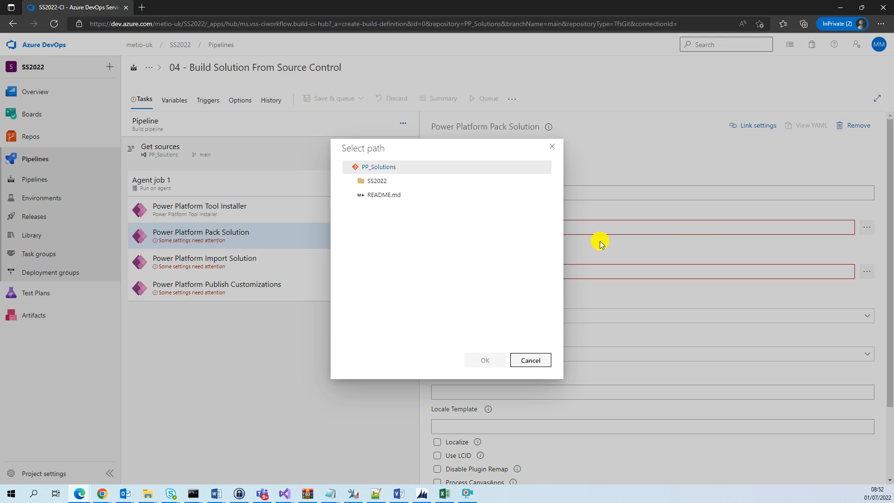
{"action": "left_click", "coordinate": [354, 181]}
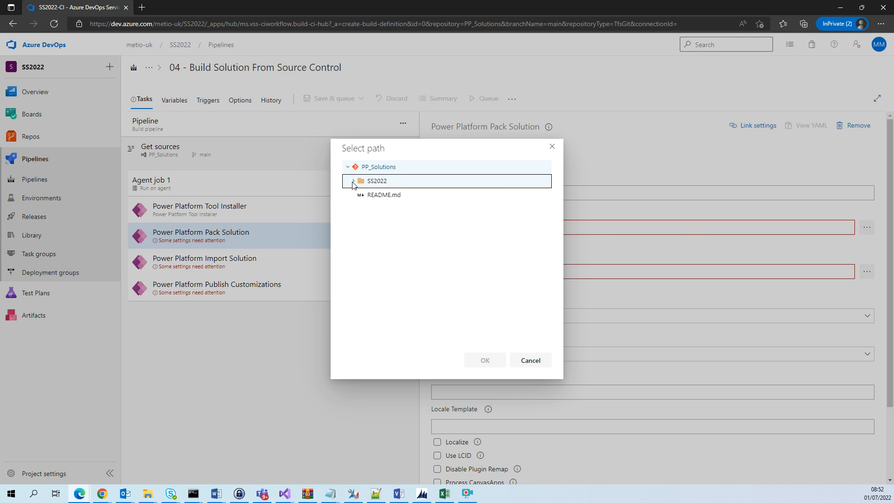
{"action": "left_click", "coordinate": [379, 181]}
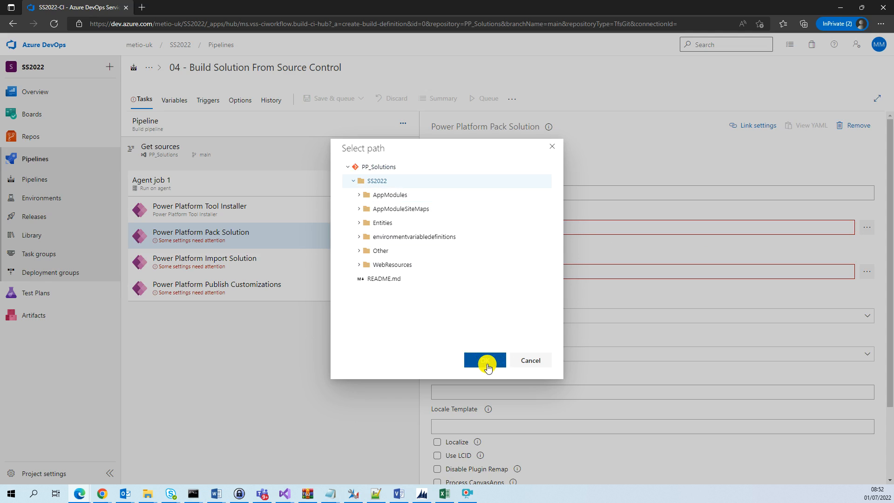
{"action": "left_click", "coordinate": [487, 363]}
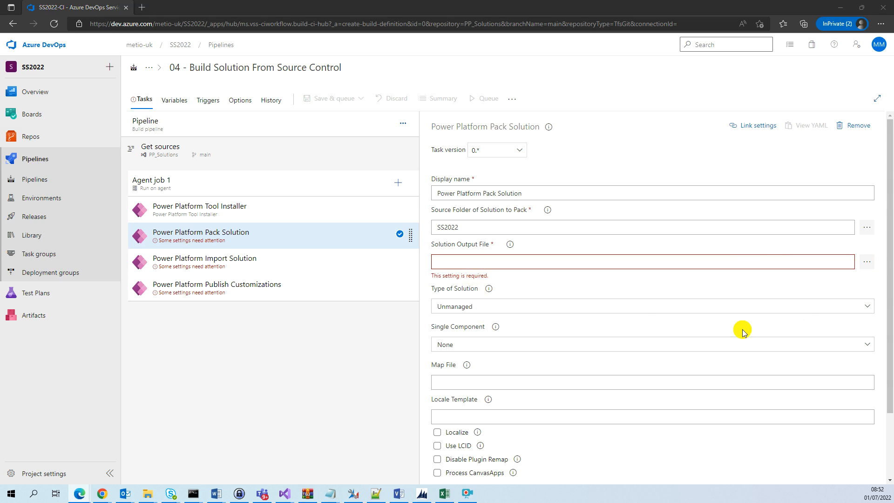
Set the solution output file to $(Build.ArtifactStagingDirectory)\SS2022_BuildFromSource.zip and the type of solution to Unmanaged
{"action": "left_click", "coordinate": [576, 263]}
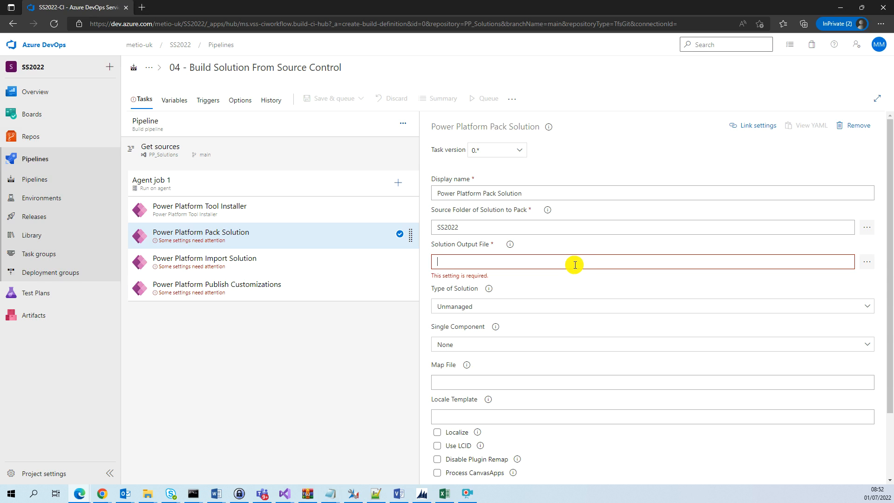
{"action": "type", "text": "$(Build.ArtifactStagingDirectory)\\SS2022_BuildFromSource.zip"}
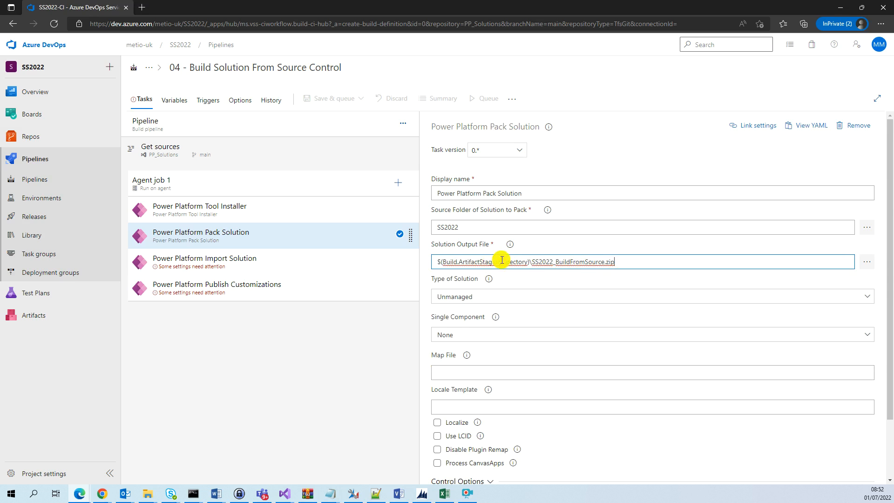
{"action": "left_click_drag", "start_coordinate": [553, 262], "coordinate": [636, 258]}
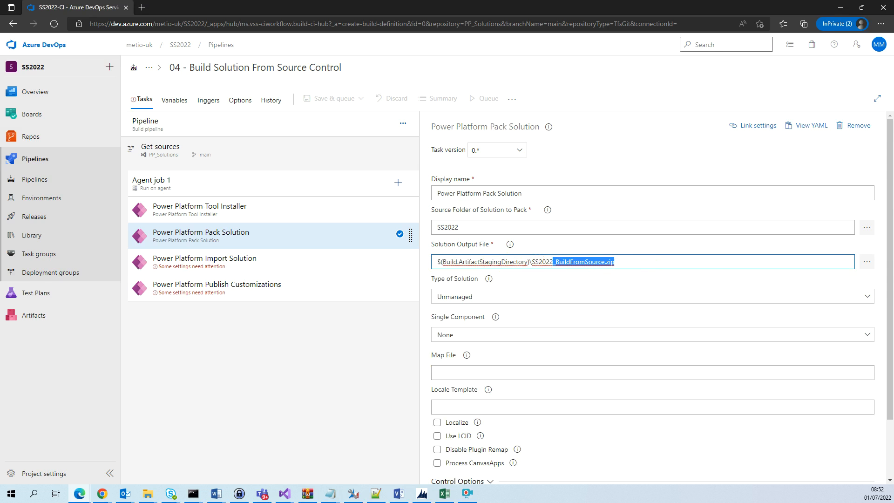
{"action": "left_click", "coordinate": [469, 298]}
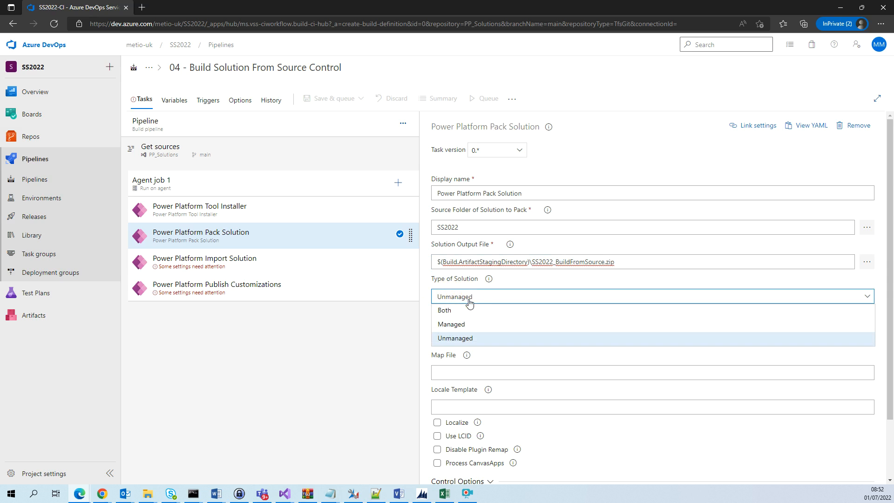
{"action": "left_click", "coordinate": [467, 338]}
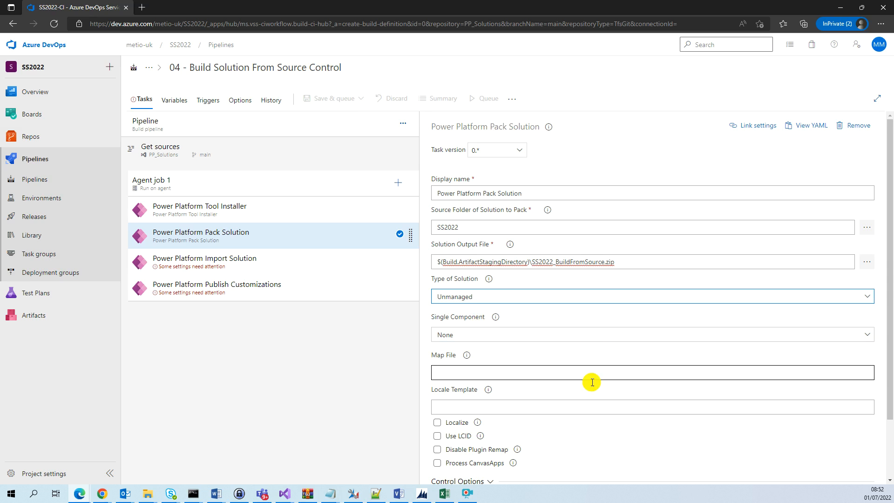
{"action": "scroll", "coordinate": [889, 301], "scroll_direction": "down", "scroll_amount": 2}
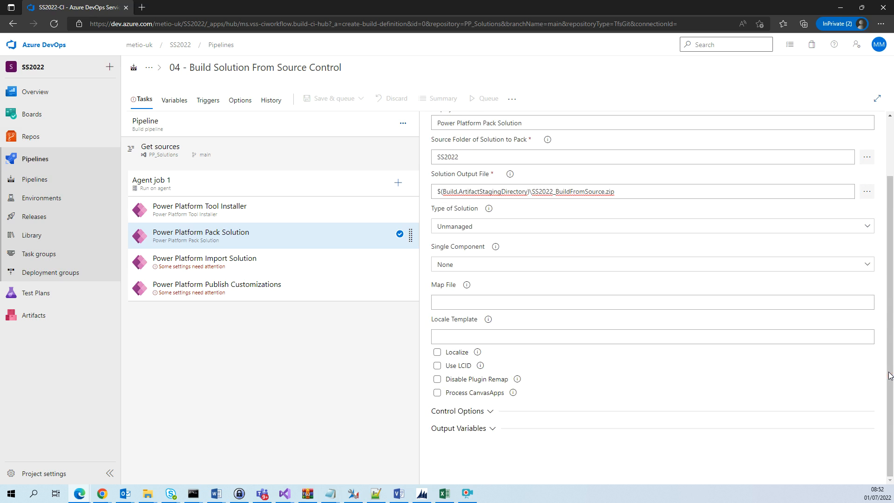
{"action": "left_click", "coordinate": [489, 411]}
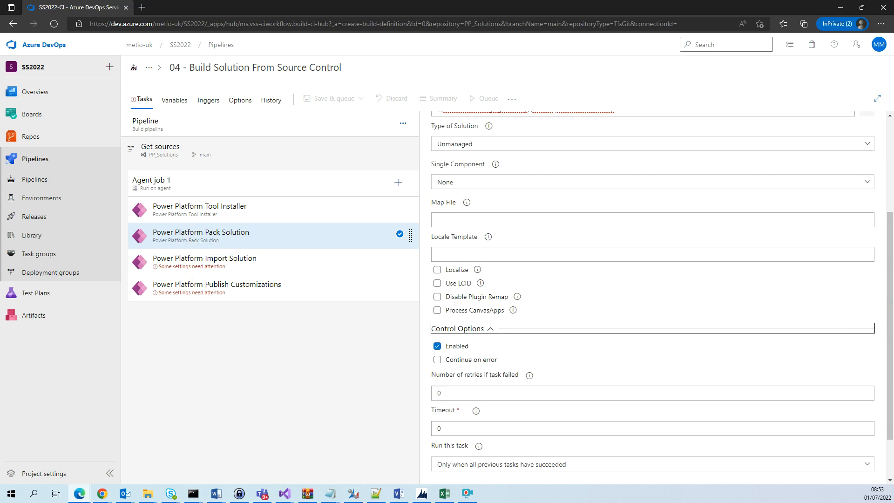
Open the Power Platform Import Solution task and set its service connection to Metio-Build-SS2022
{"action": "left_click", "coordinate": [220, 264]}
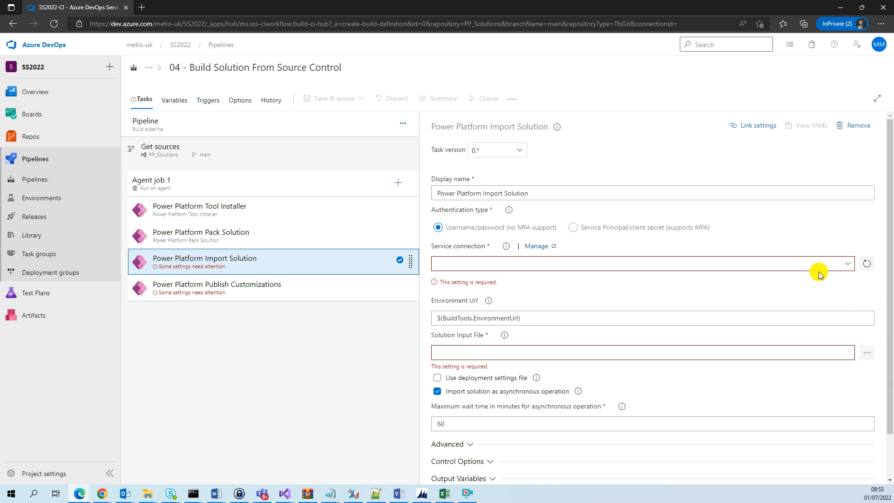
{"action": "left_click", "coordinate": [848, 265]}
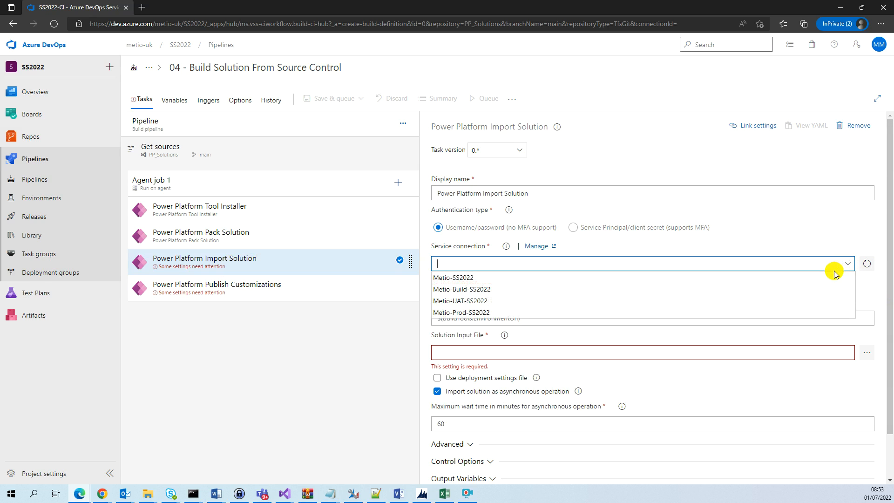
{"action": "left_click", "coordinate": [474, 290]}
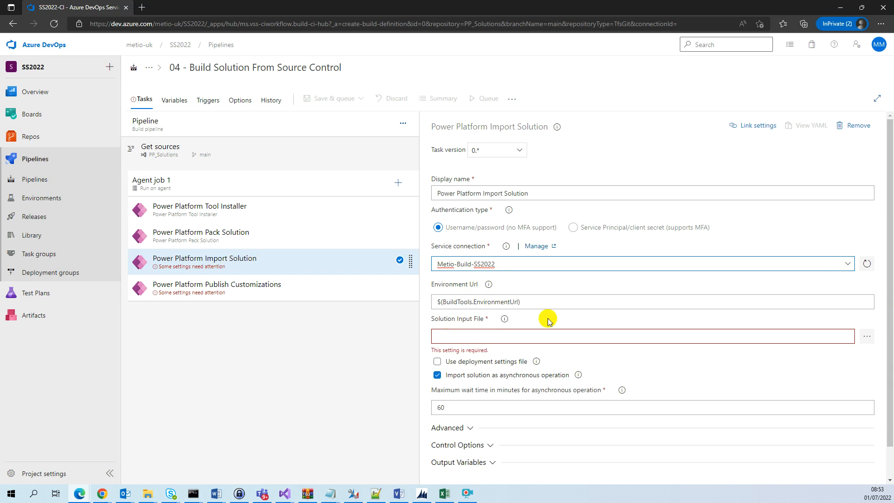
Set the import's solution input file to $(Build.ArtifactStagingDirectory)\SS2022_BuildFromSource.zip, keeping asynchronous import enabled
{"action": "left_click", "coordinate": [821, 337]}
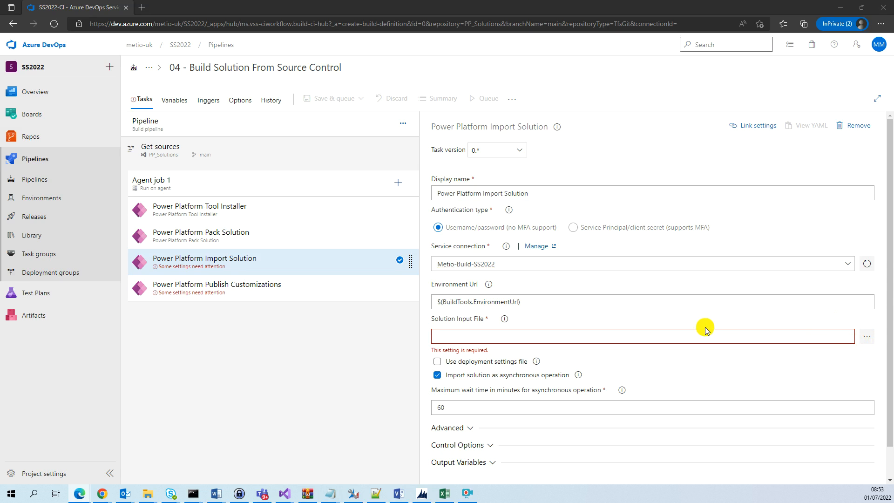
{"action": "left_click", "coordinate": [502, 336]}
{"action": "type", "text": "$(Build.ArtifactStagingDirectory)\\SS2022_BuildFromSource.zip"}
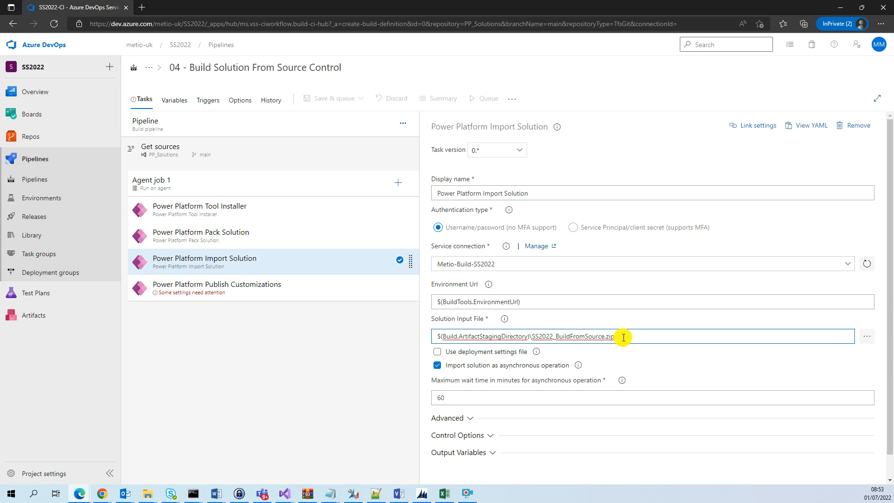
{"action": "left_click", "coordinate": [438, 368]}
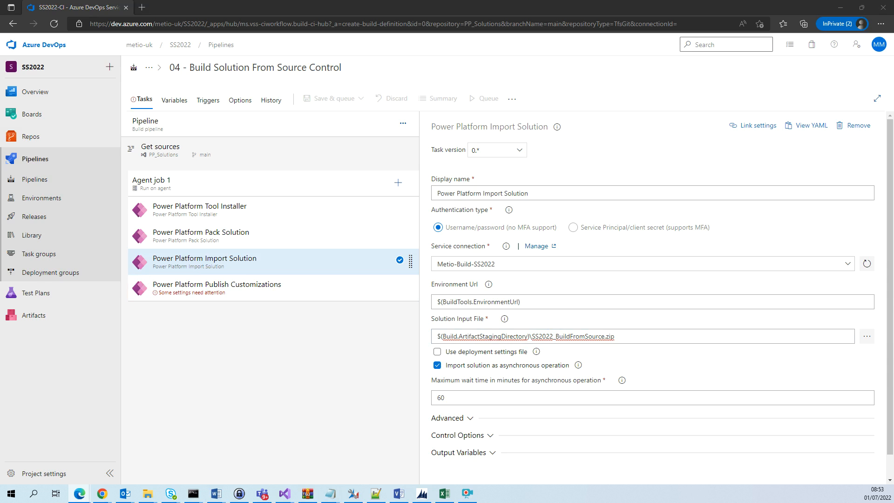
Open the Power Platform Publish Customizations task and set its service connection to Metio-Build-SS2022
{"action": "left_click", "coordinate": [161, 289]}
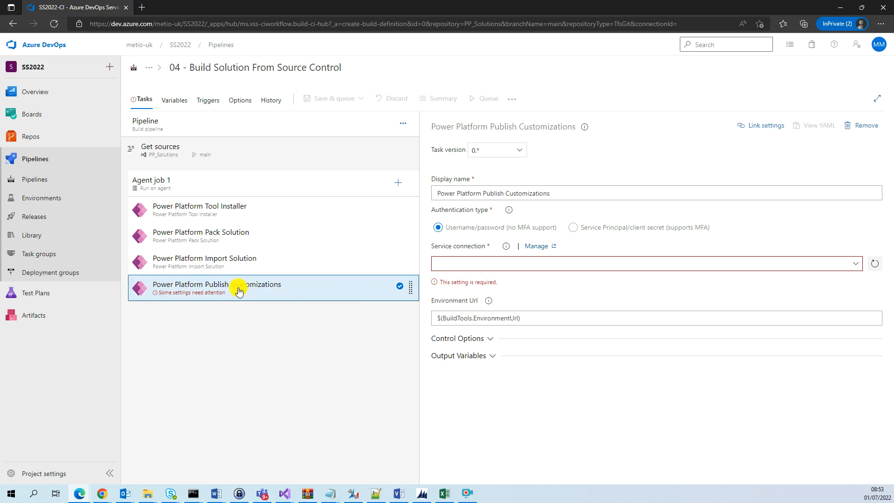
{"action": "left_click", "coordinate": [848, 269]}
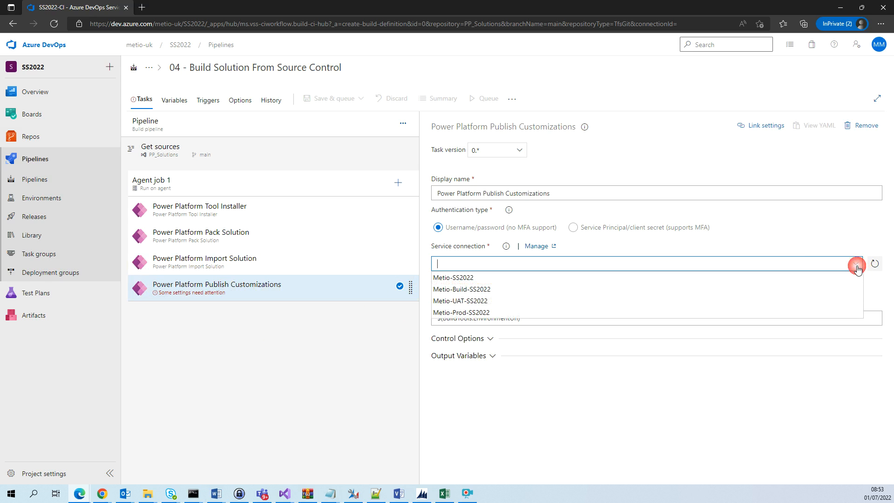
{"action": "left_click", "coordinate": [480, 290]}
{"action": "left_click", "coordinate": [512, 295]}
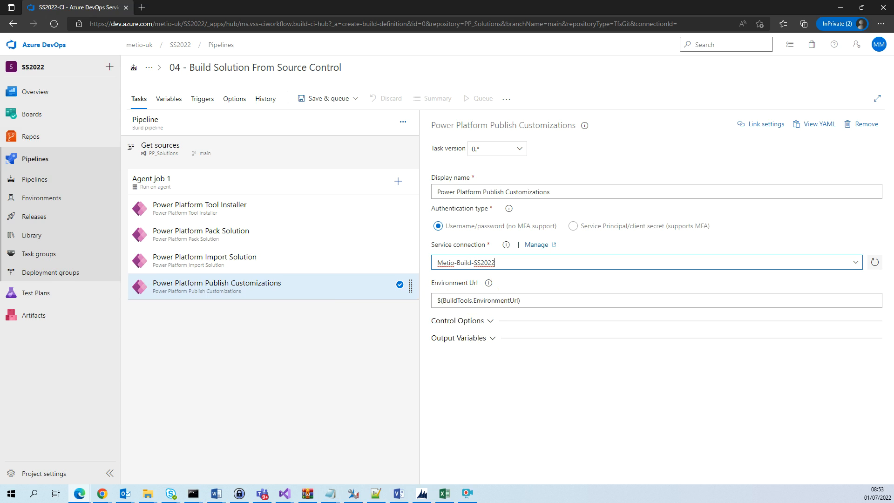
{"action": "left_click", "coordinate": [490, 321]}
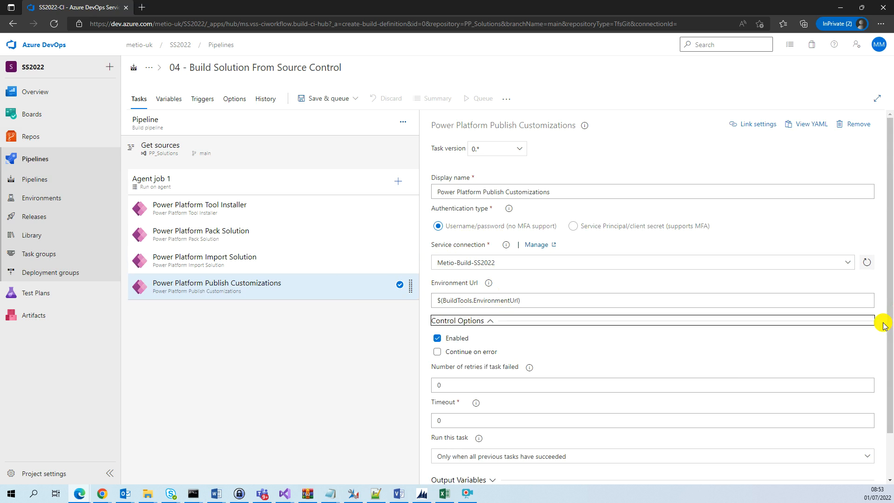
{"action": "left_click_drag", "start_coordinate": [891, 321], "coordinate": [893, 372]}
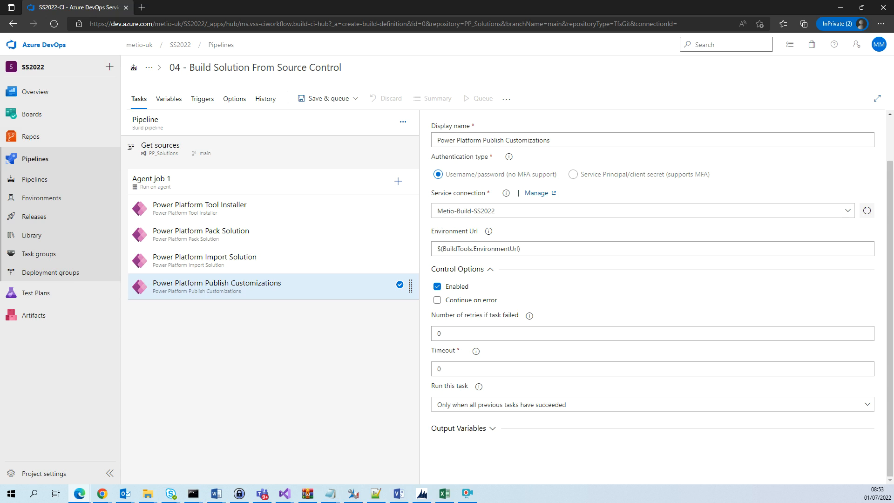
{"action": "left_click", "coordinate": [494, 430]}
Save the build pipeline in the root folder
{"action": "left_click", "coordinate": [358, 100]}
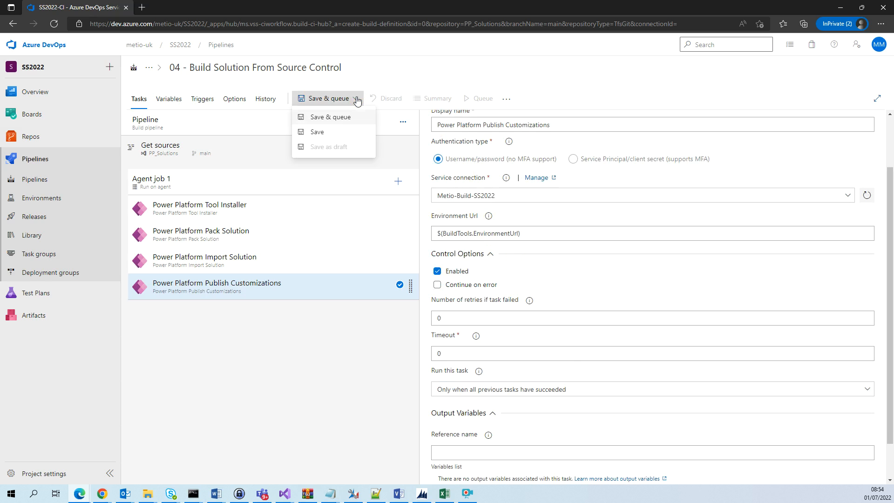
{"action": "left_click", "coordinate": [330, 133]}
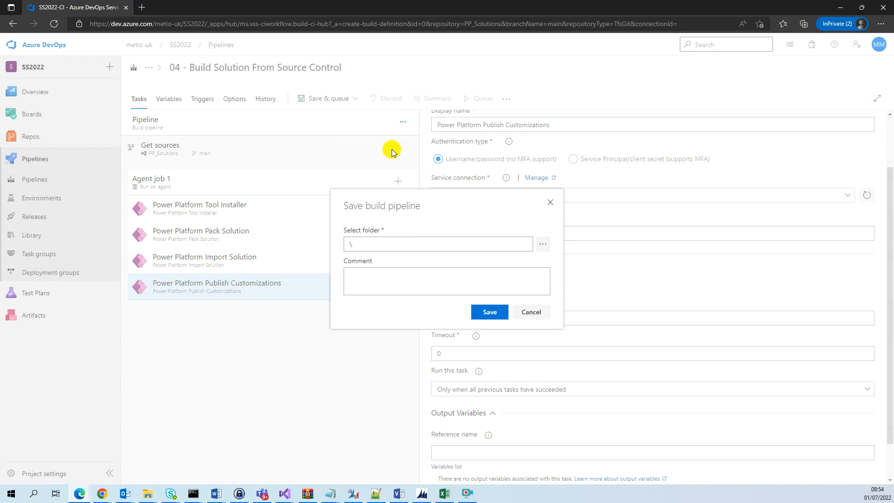
{"action": "left_click", "coordinate": [488, 313]}
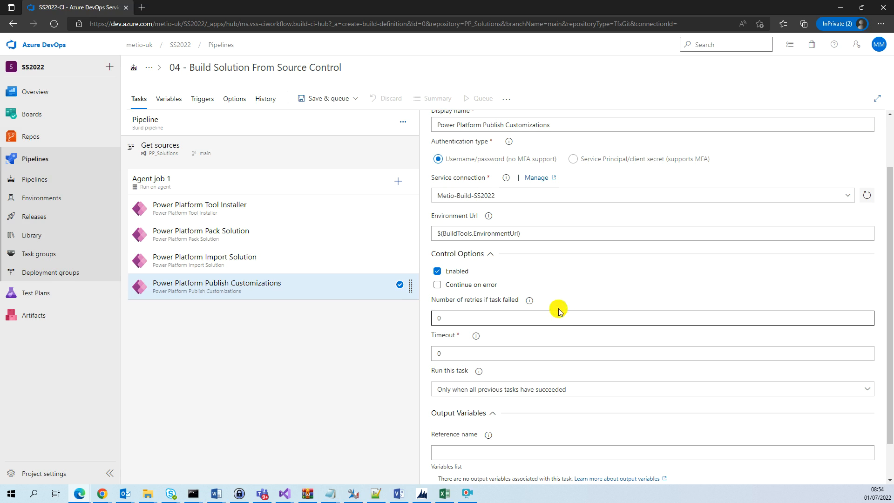
Add a build completion trigger that runs this pipeline after 02 - Export Solutions
{"action": "left_click", "coordinate": [208, 101]}
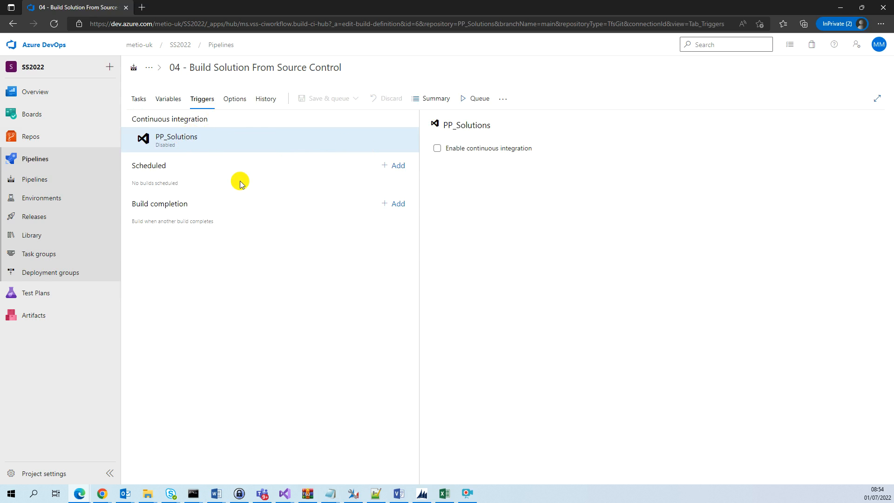
{"action": "left_click", "coordinate": [396, 206]}
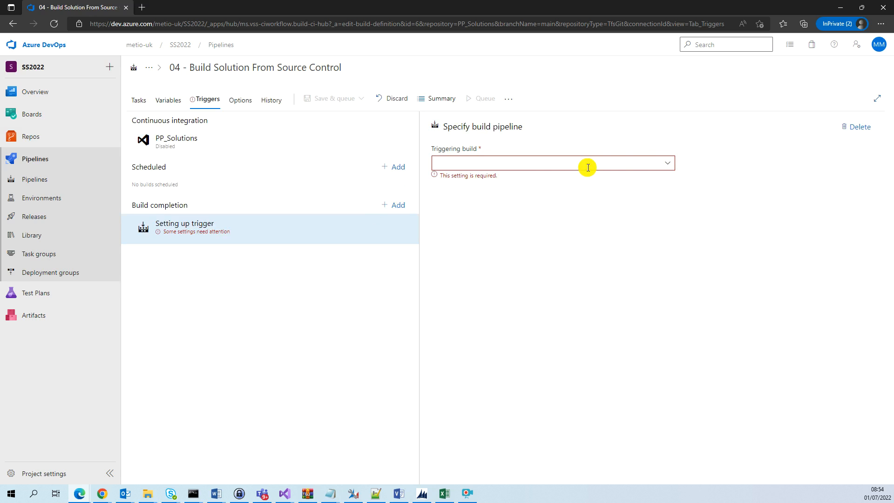
{"action": "left_click", "coordinate": [668, 164]}
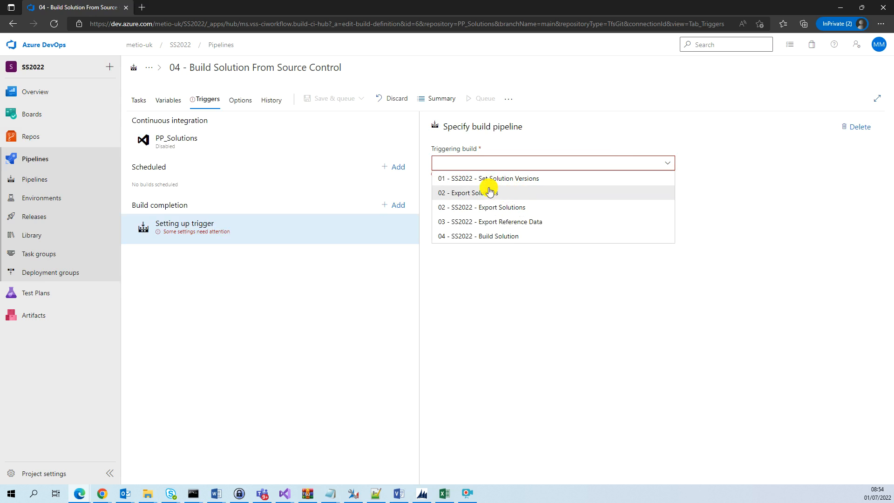
{"action": "left_click", "coordinate": [459, 196]}
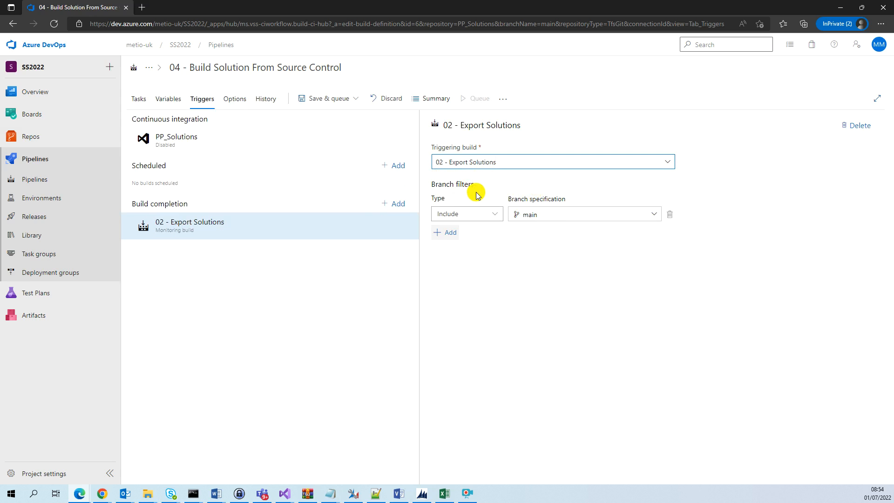
Save the pipeline with the new build completion trigger
{"action": "left_click", "coordinate": [350, 105]}
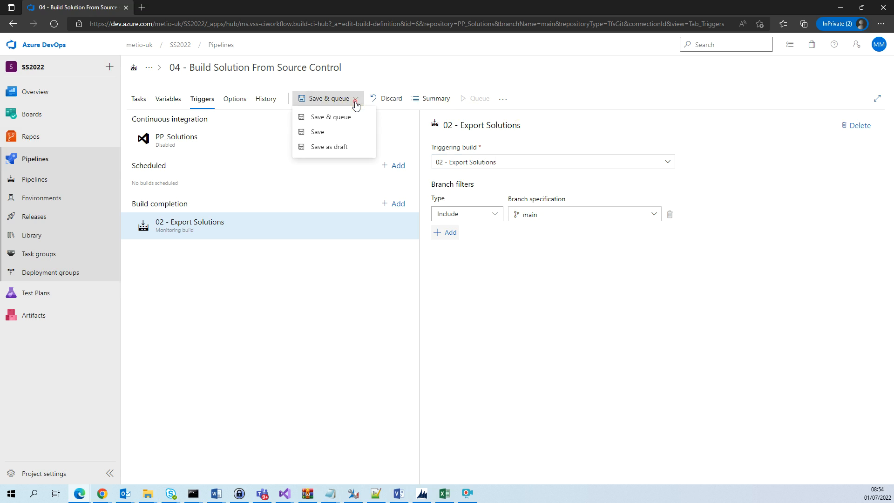
{"action": "left_click", "coordinate": [350, 134]}
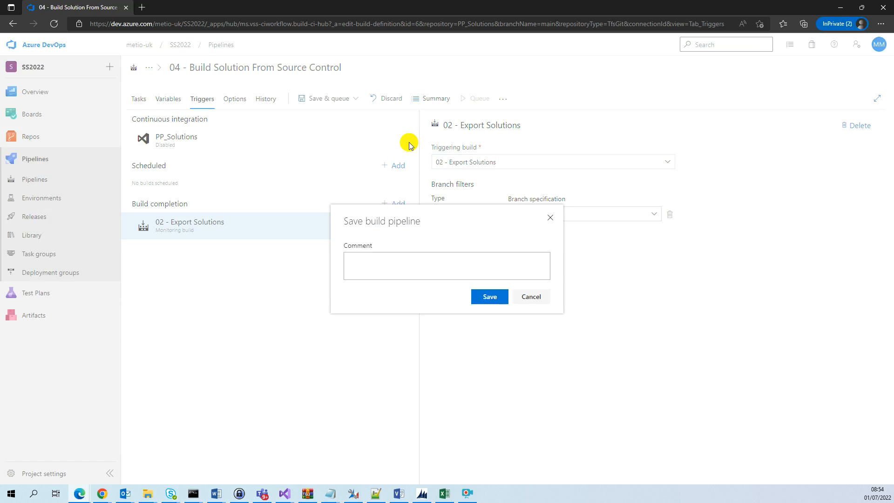
{"action": "left_click", "coordinate": [495, 300]}
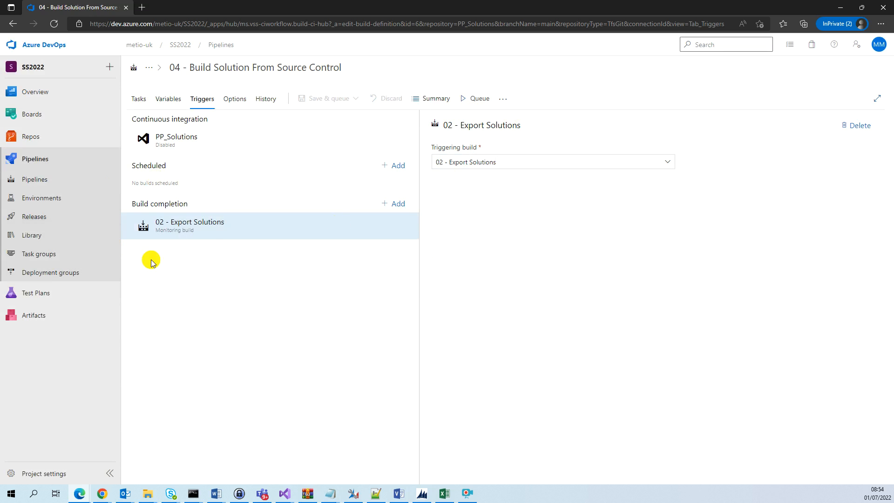